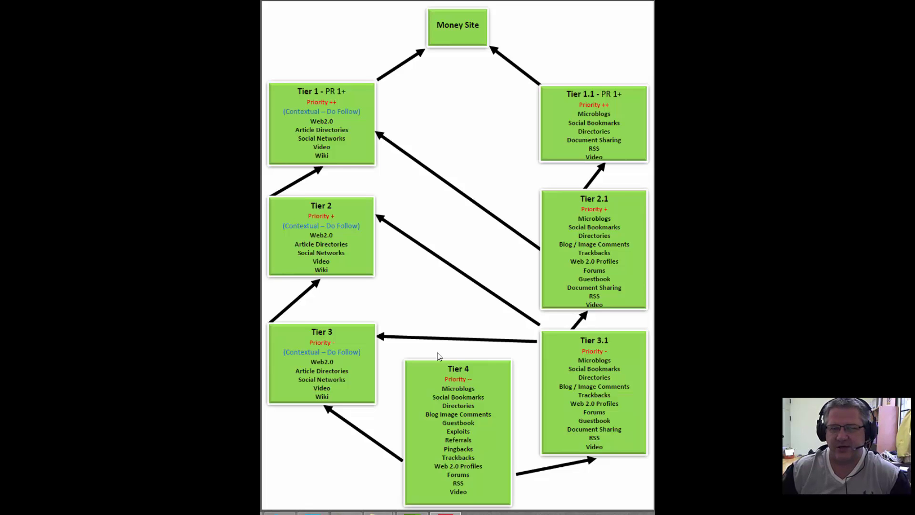
- Leave the slideshow and extract the Order-9999-SEO Services zip into its own folder in 7 Tier
key(Escape)
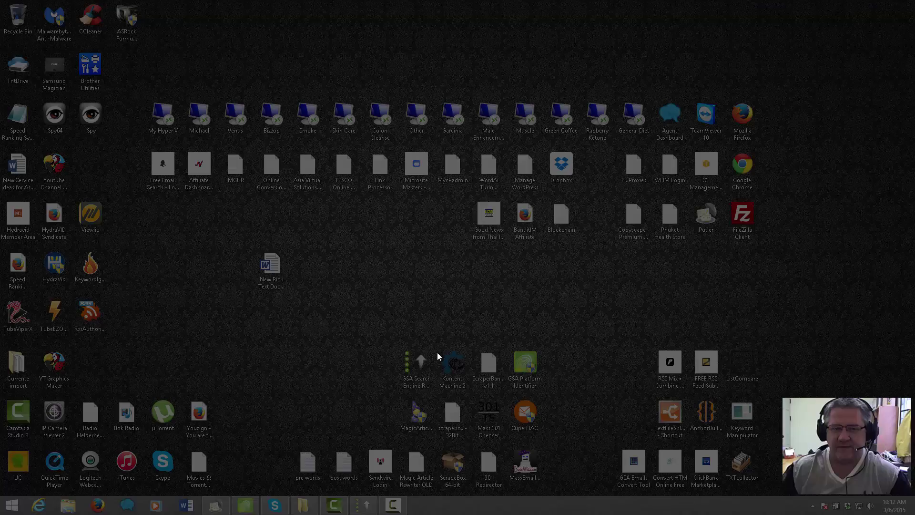
click(303, 504)
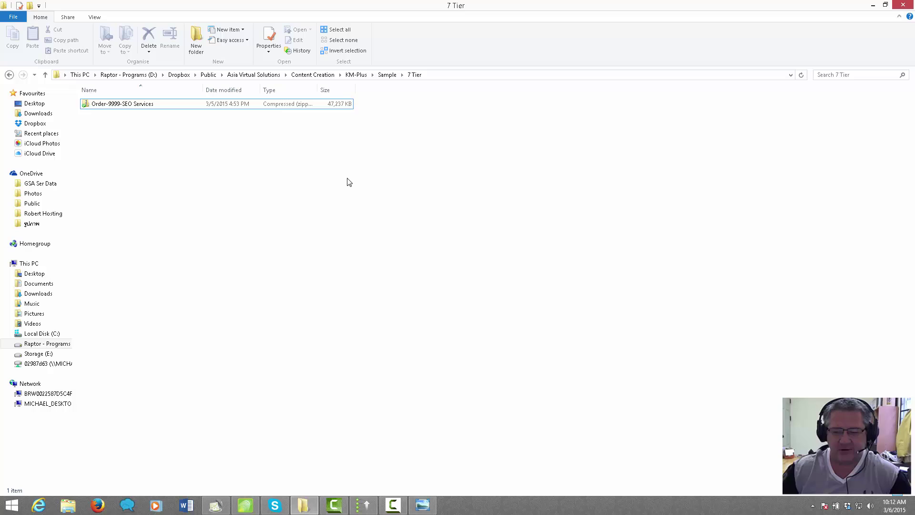
click(113, 108)
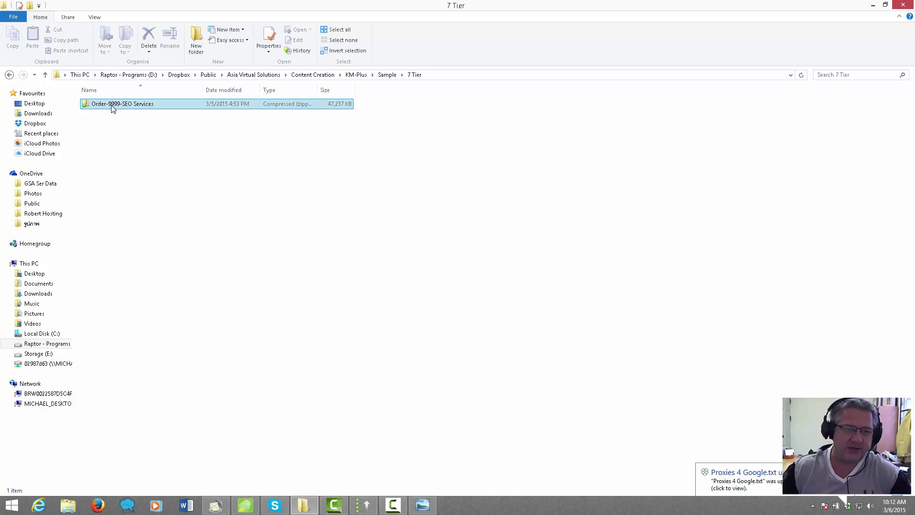
right_click(113, 104)
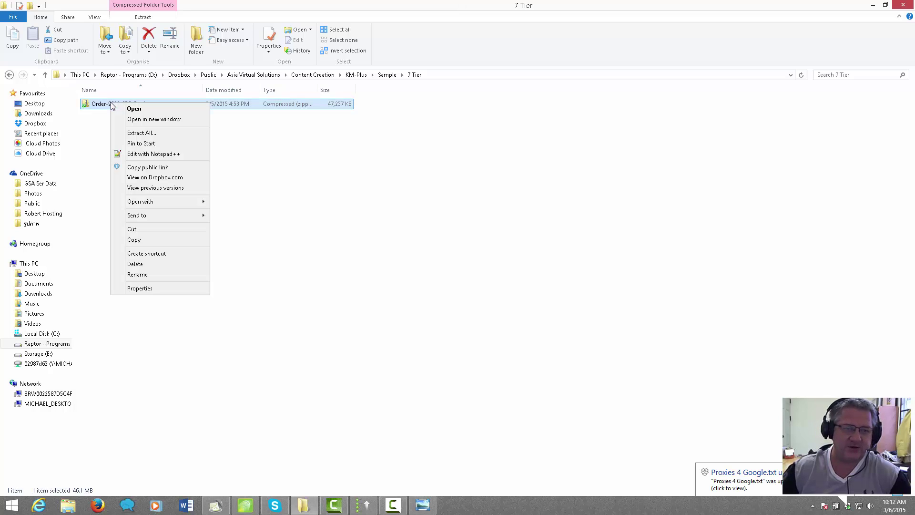
click(149, 134)
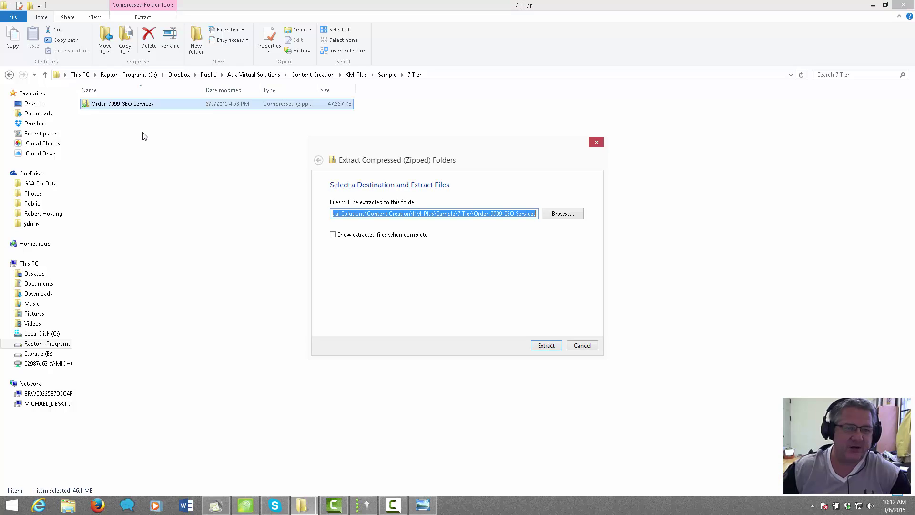
click(545, 345)
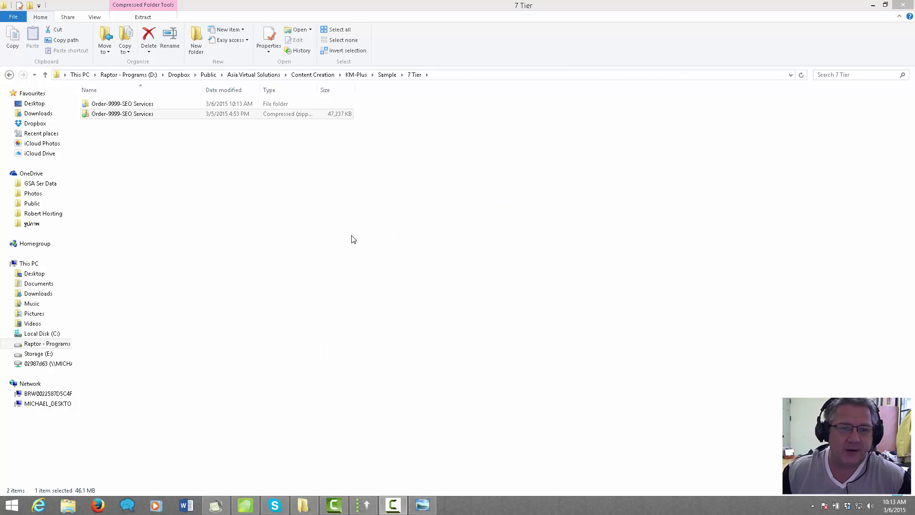
- Open the extracted Order-9999-SEO Services folder and the inner folder of the same name
click(113, 119)
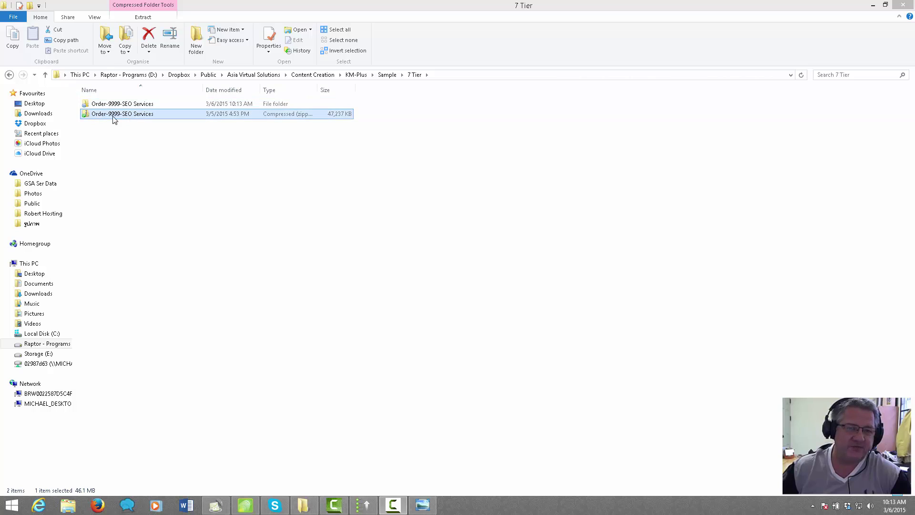
click(126, 105)
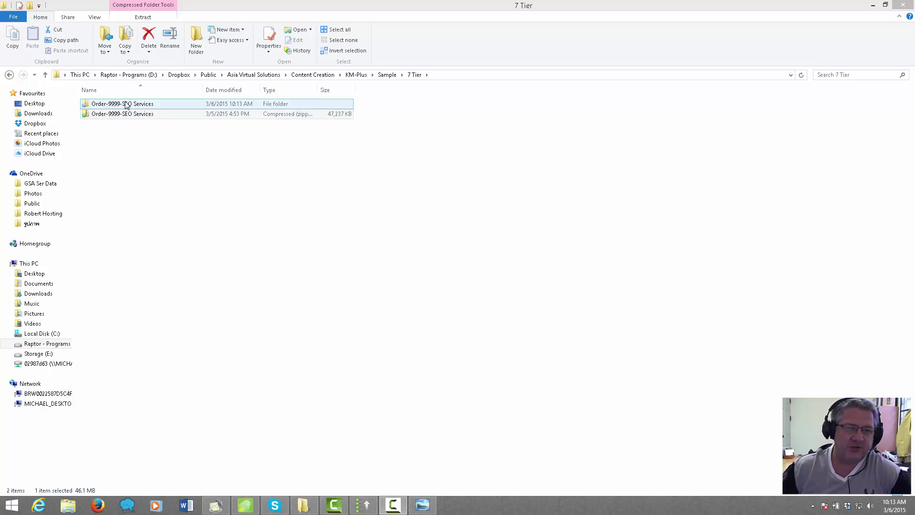
click(145, 106)
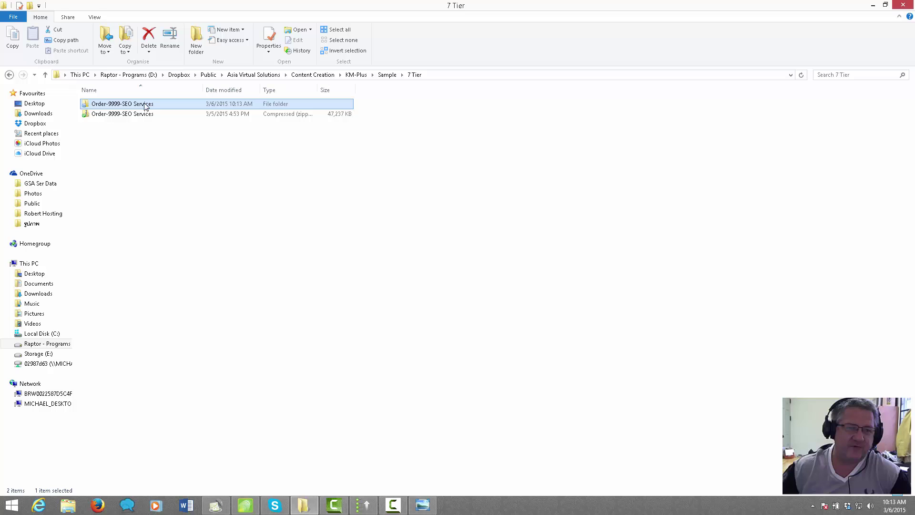
double_click(145, 106)
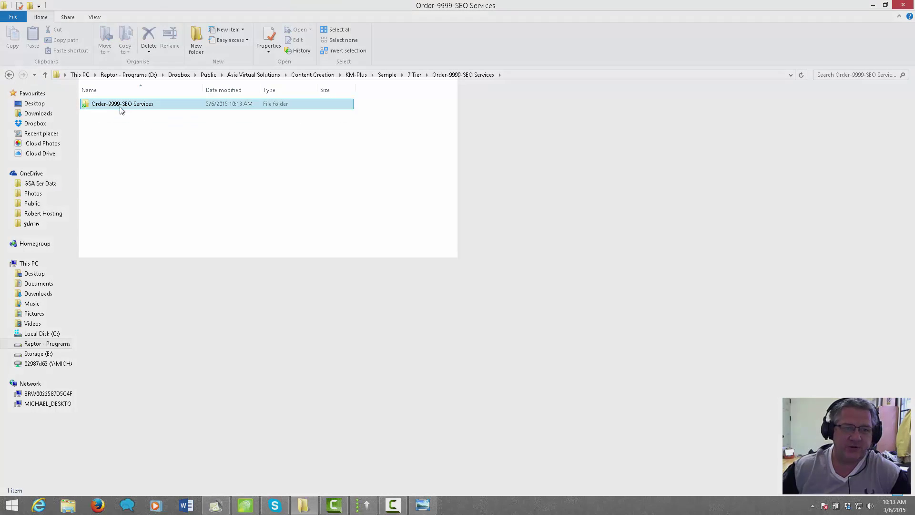
double_click(120, 108)
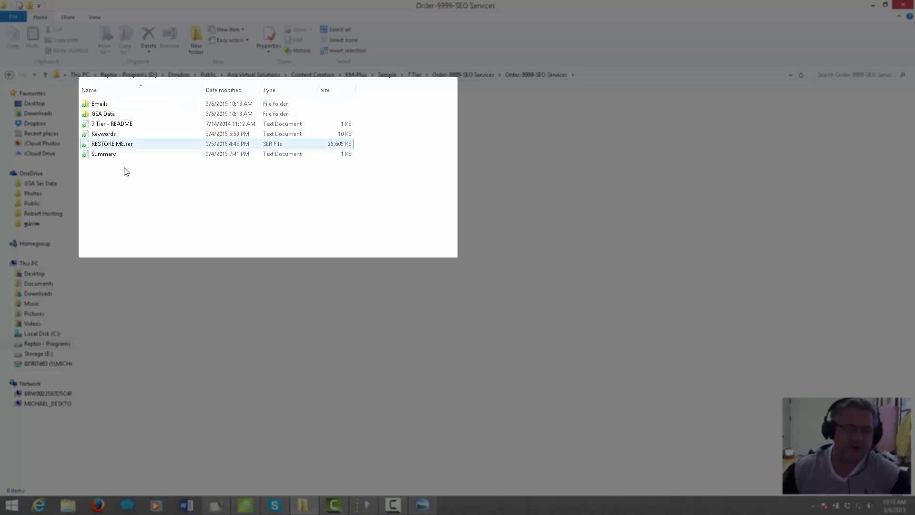
- Select the Summary and RESTORE ME.ser files in turn to review the data pack contents
click(138, 154)
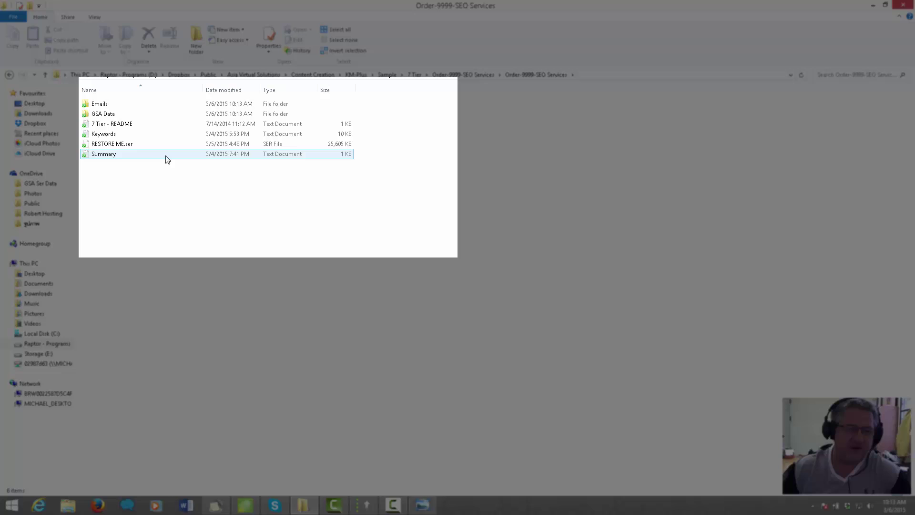
click(107, 146)
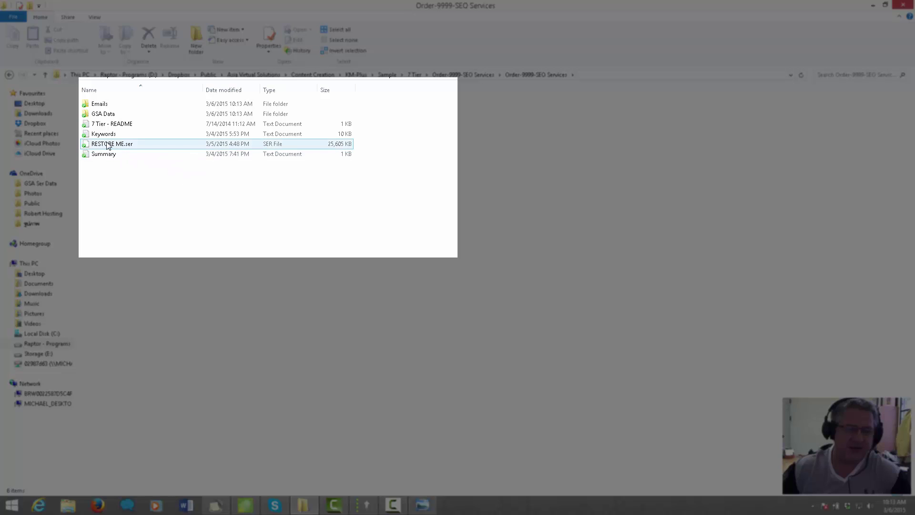
click(149, 154)
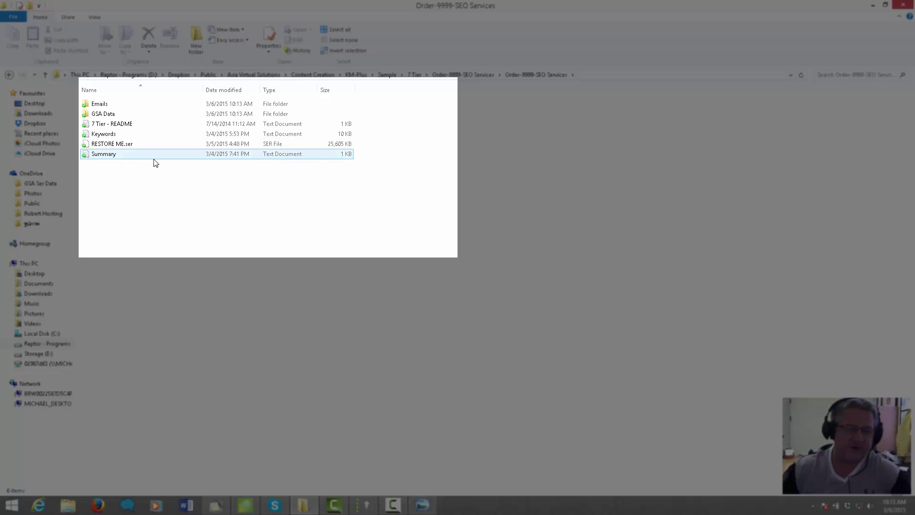
click(162, 183)
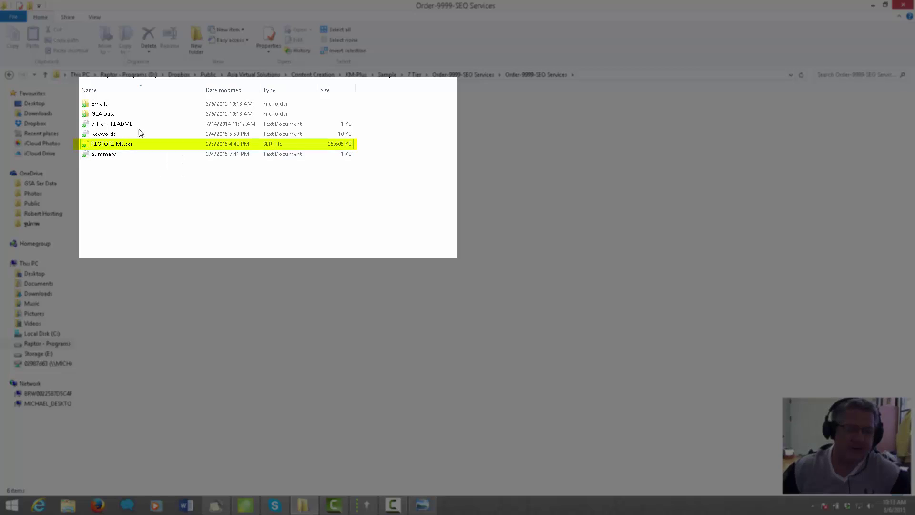
mouse_move(112, 123)
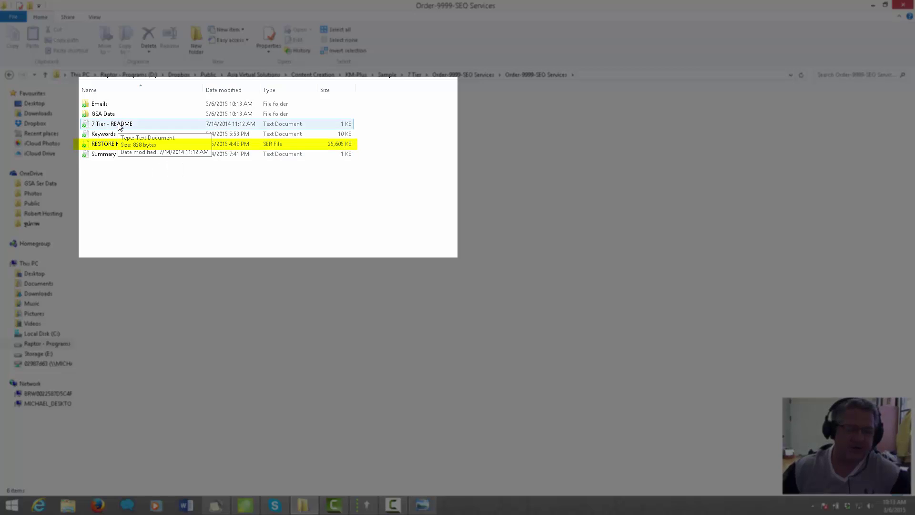
double_click(119, 124)
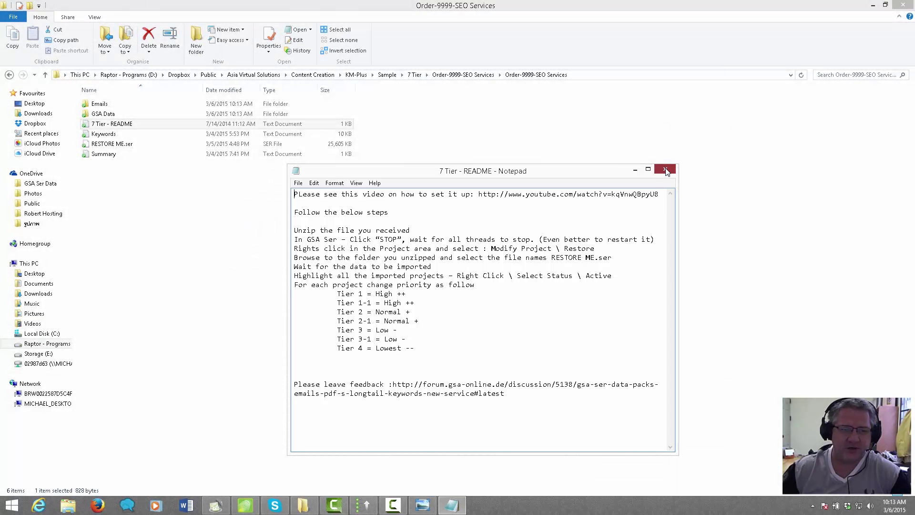
click(665, 171)
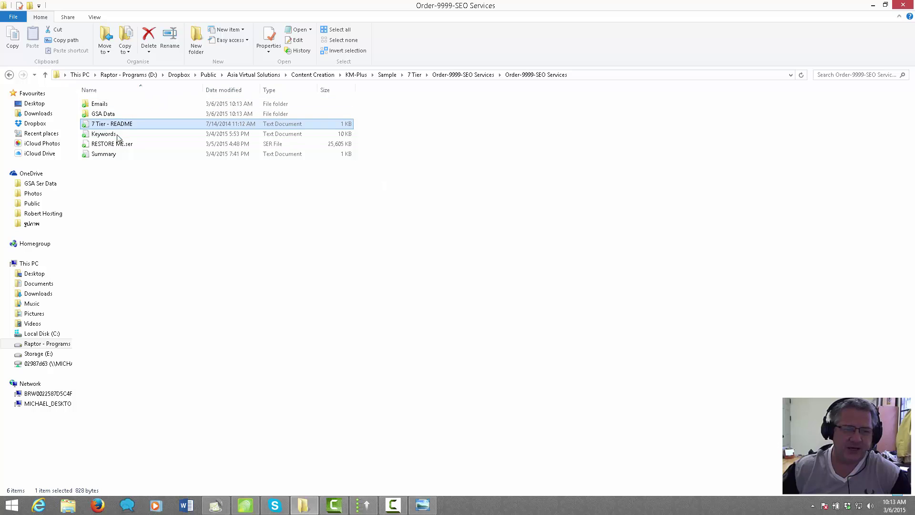
- Select the data pack items, including Summary and Keywords, and open the Emails folder
click(106, 155)
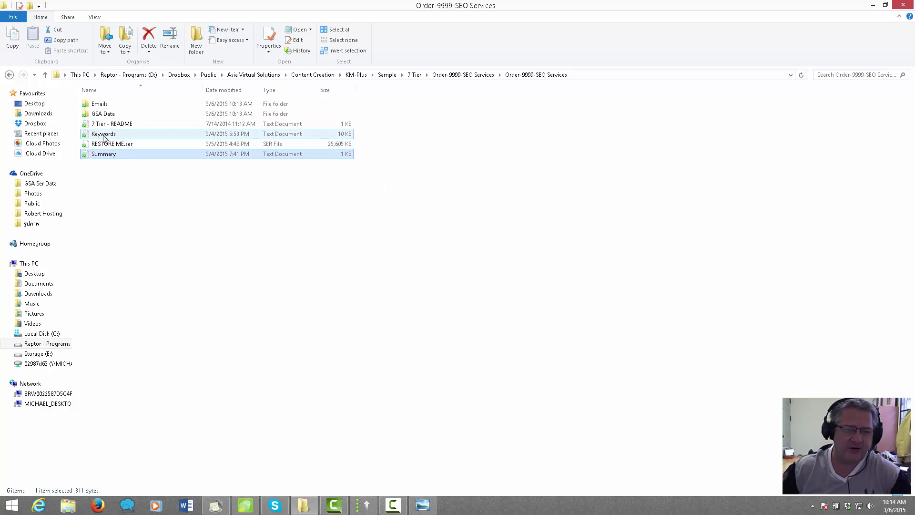
ctrl+click(104, 135)
ctrl+click(103, 114)
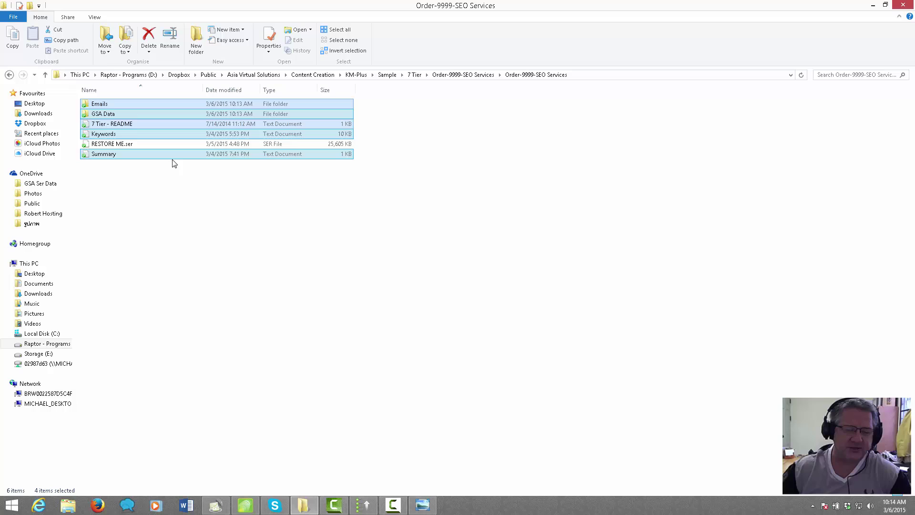
ctrl+click(146, 135)
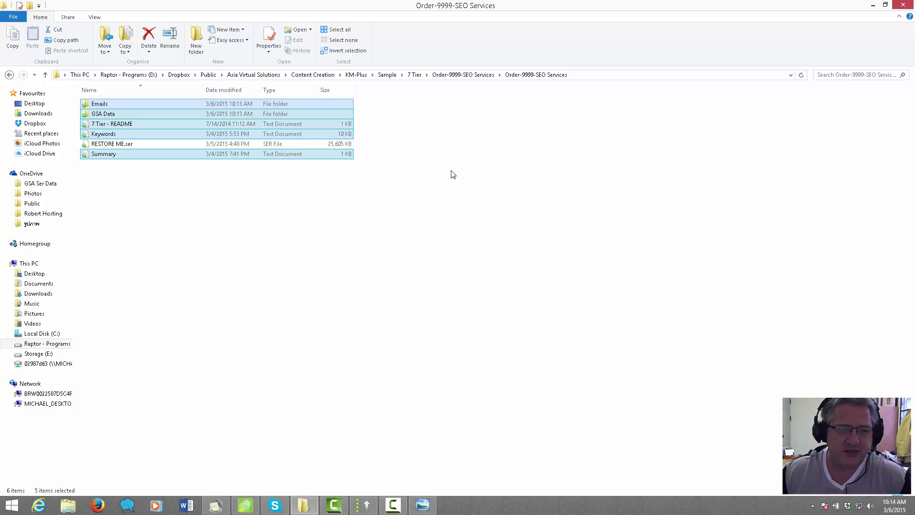
double_click(100, 104)
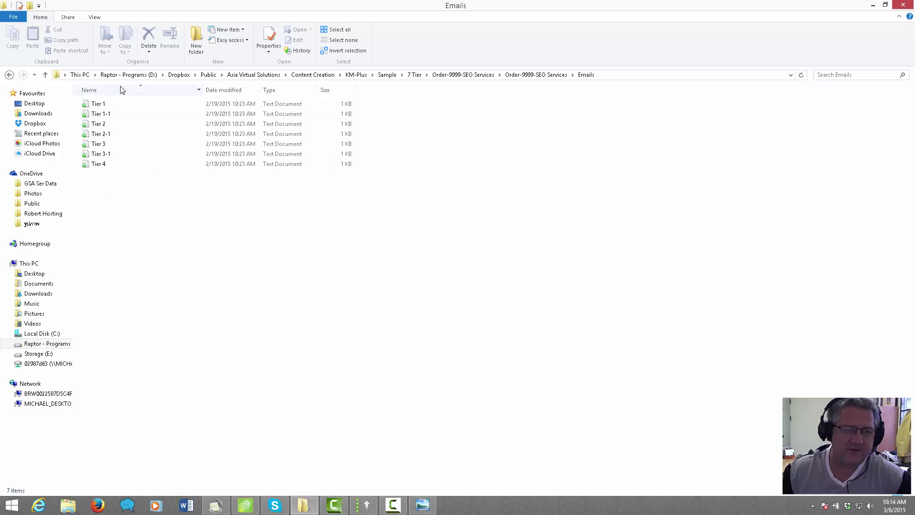
- Back in the data pack folder, leave only the RESTORE ME.ser backup selected
click(9, 74)
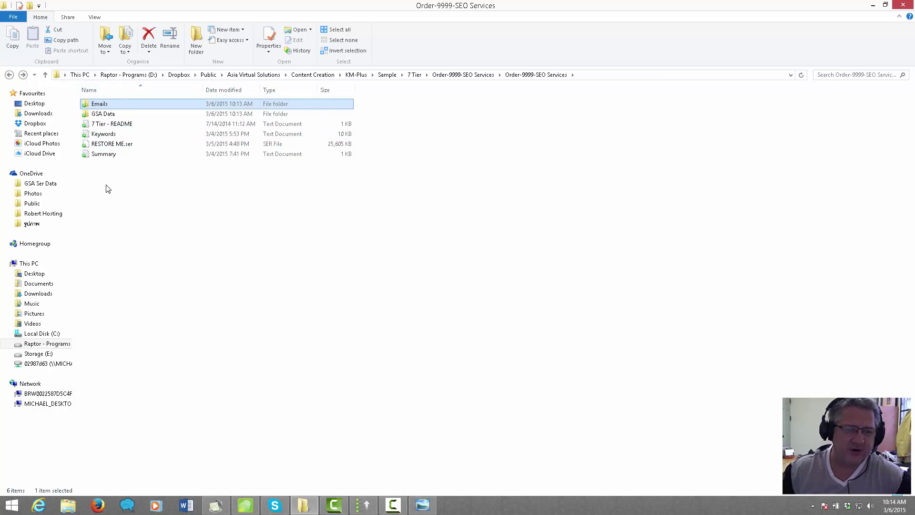
click(108, 154)
ctrl+click(103, 136)
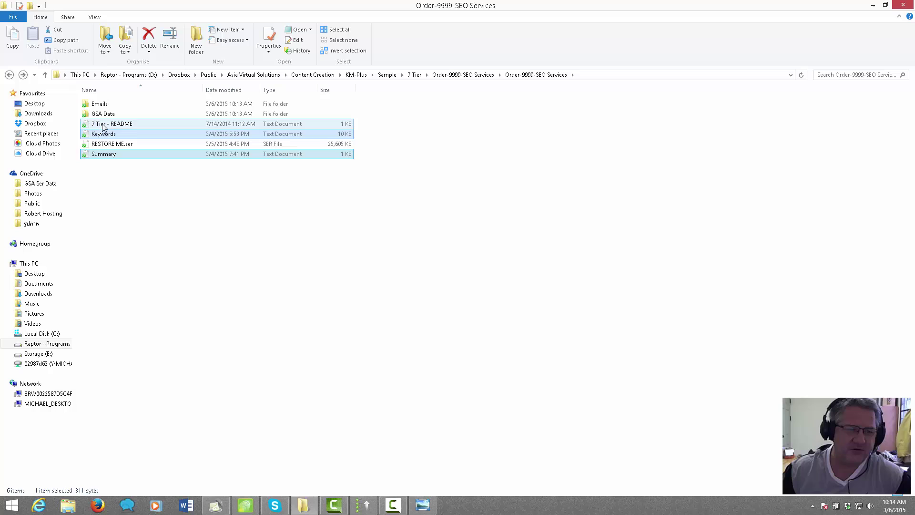
ctrl+click(104, 116)
ctrl+click(101, 103)
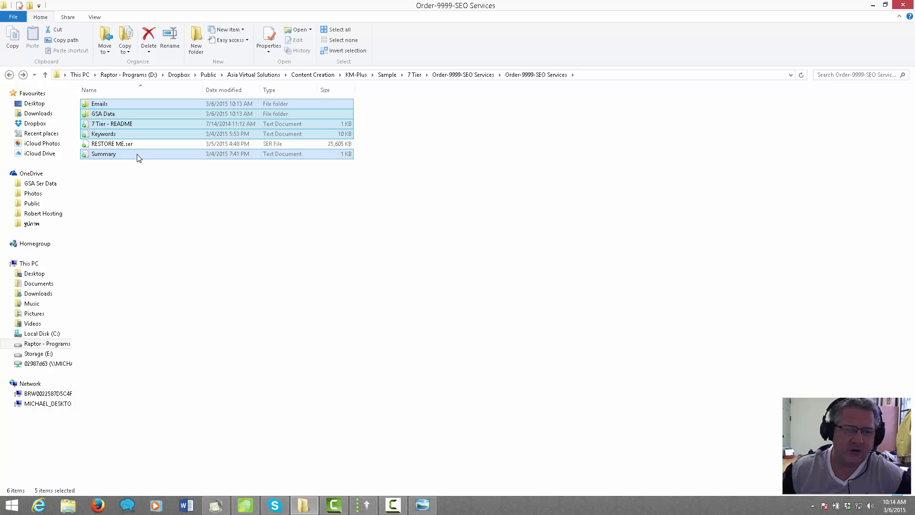
click(113, 145)
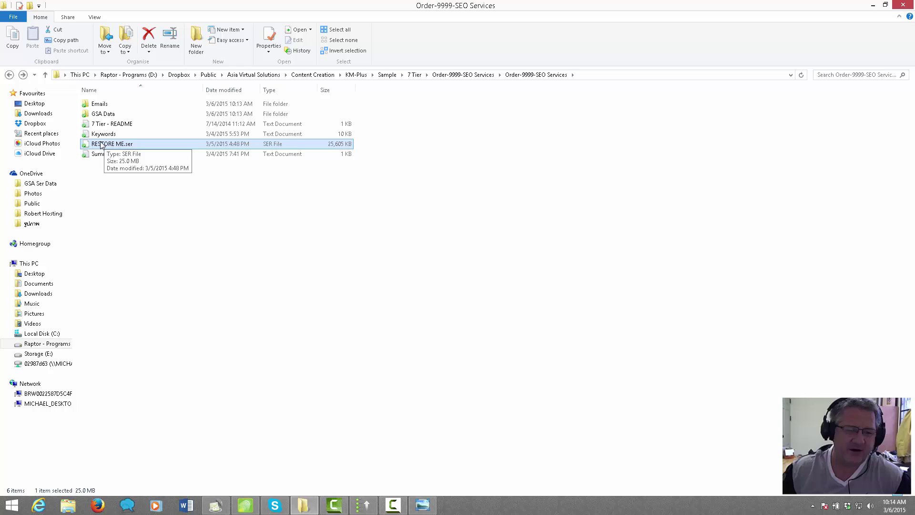
- Copy the backup folder's full path from Explorer's address bar and maximize GSA SER
click(367, 505)
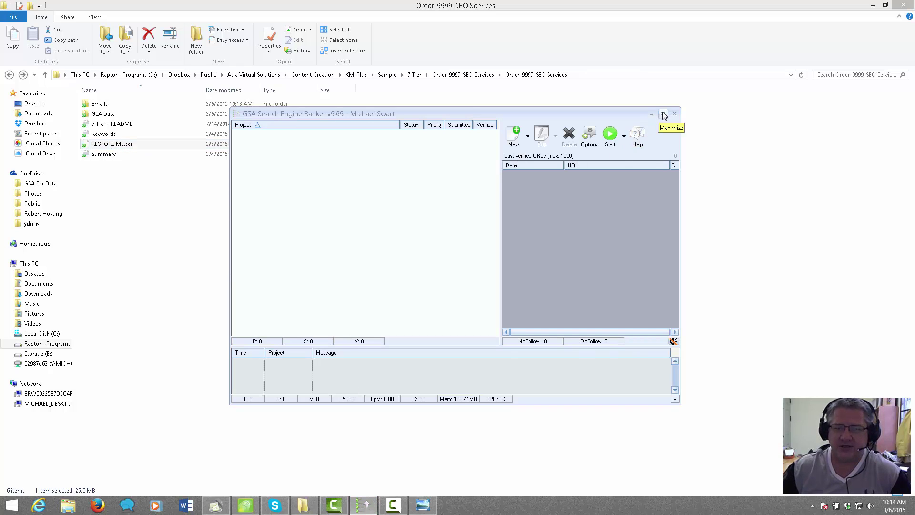
click(627, 75)
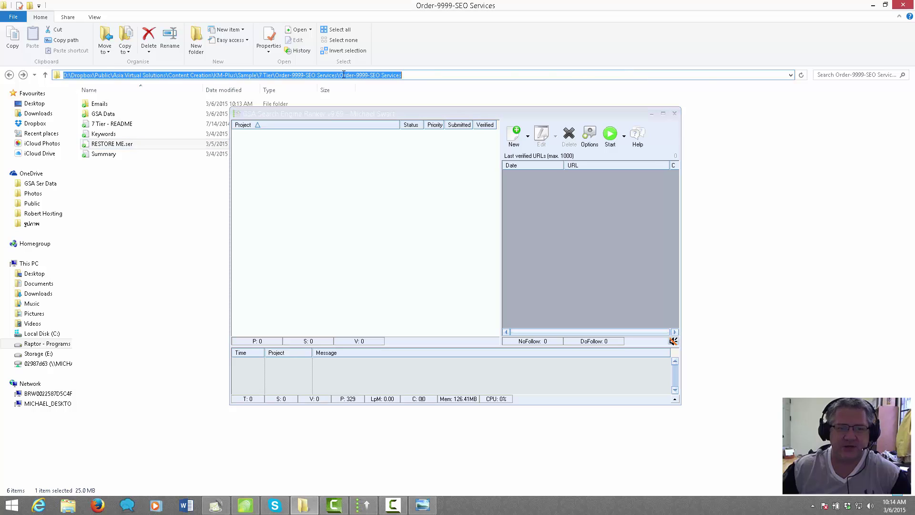
right_click(310, 76)
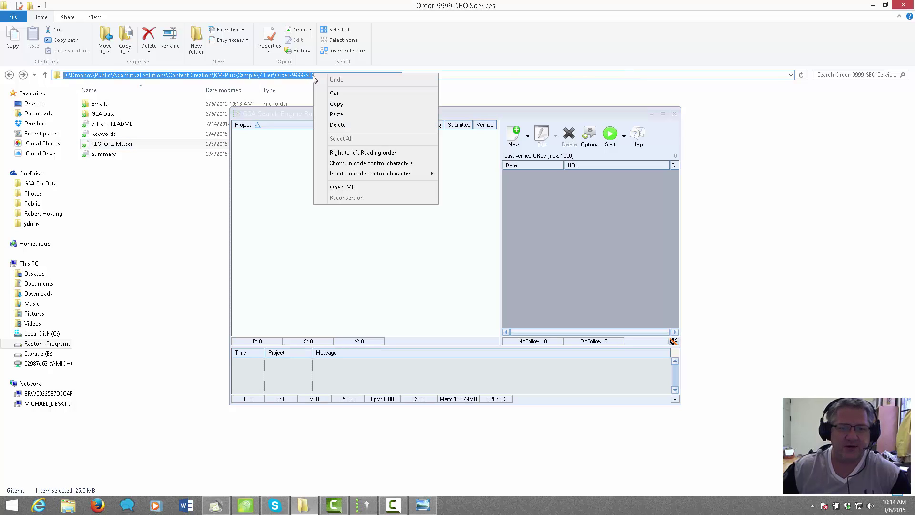
click(336, 105)
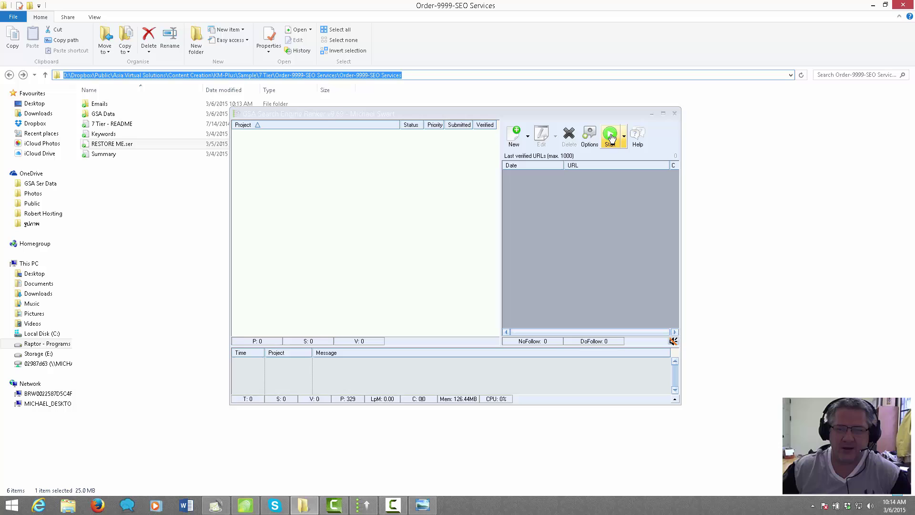
click(663, 114)
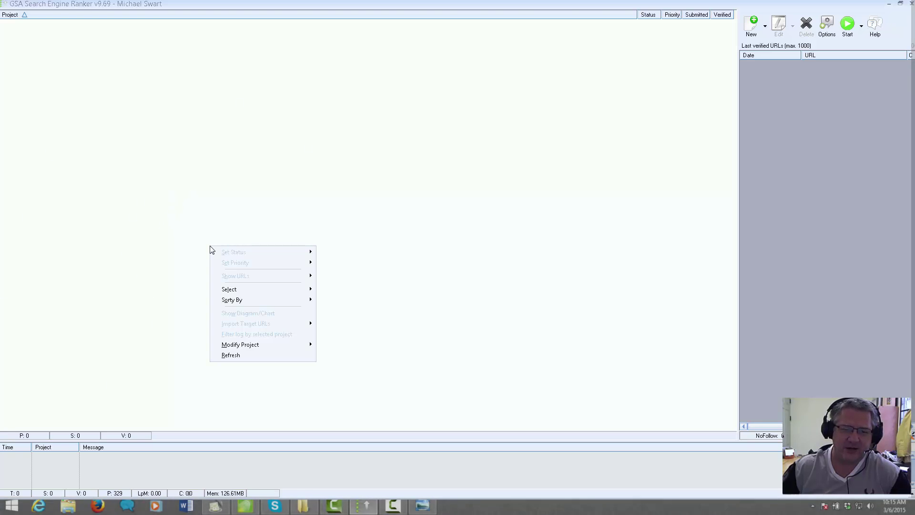
- Restore projects from RESTORE ME.ser via Modify Project > Restore, using the pasted folder path
right_click(209, 247)
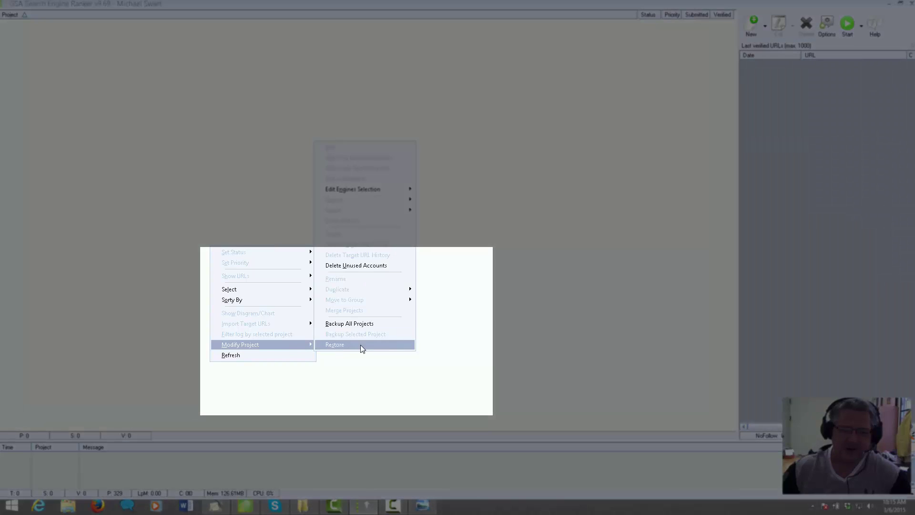
click(361, 345)
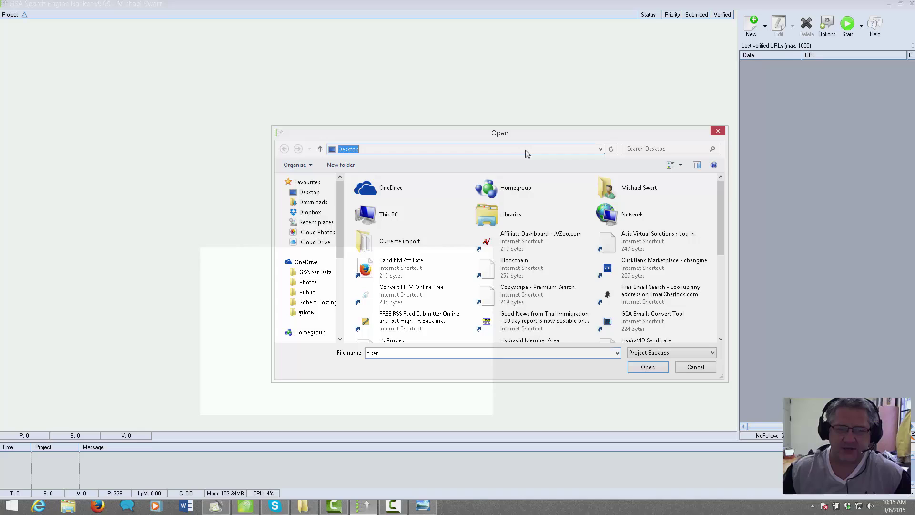
key(ctrl+v)
key(Return)
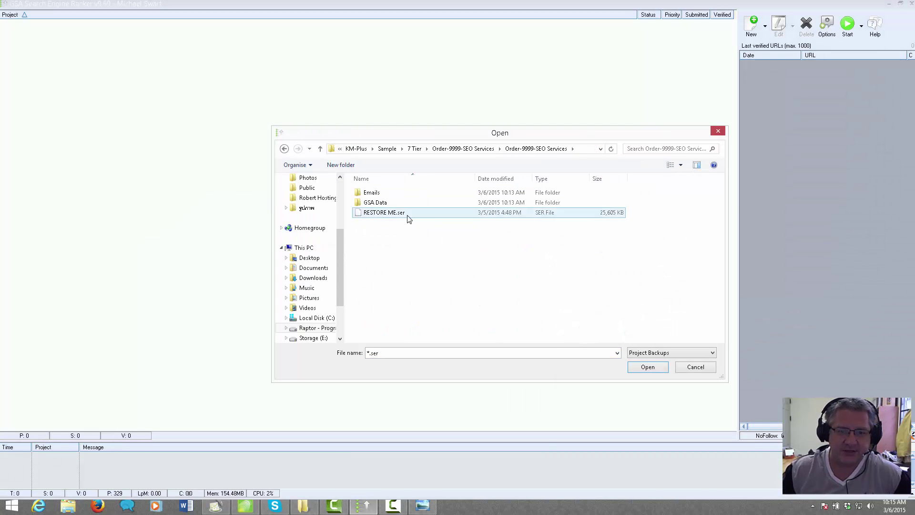
click(384, 217)
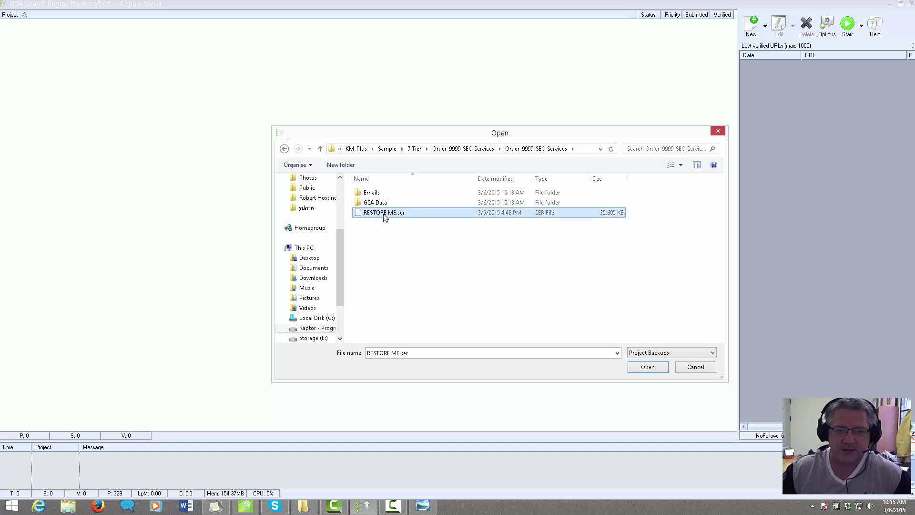
click(406, 254)
double_click(371, 214)
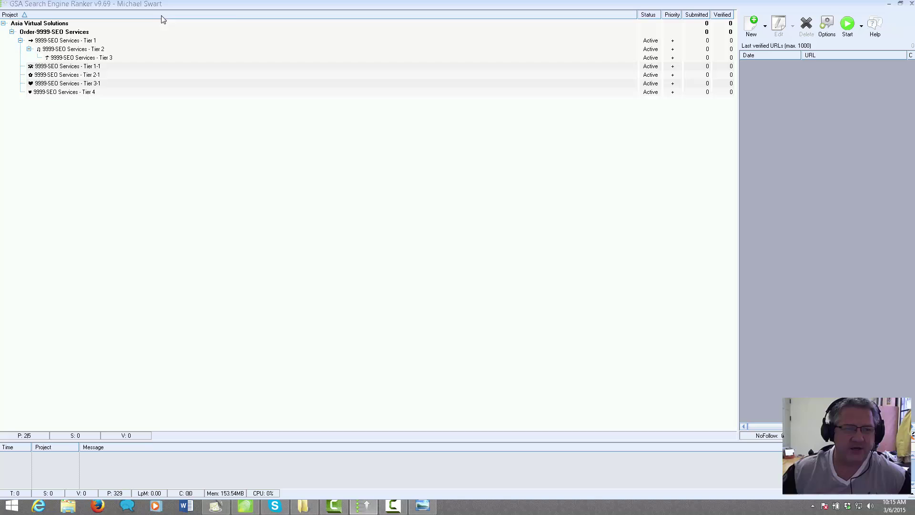
- Set Tier 1 and Tier 1-1 to high priority, and Tier 3 and 3-1 to low
click(89, 41)
ctrl+click(97, 67)
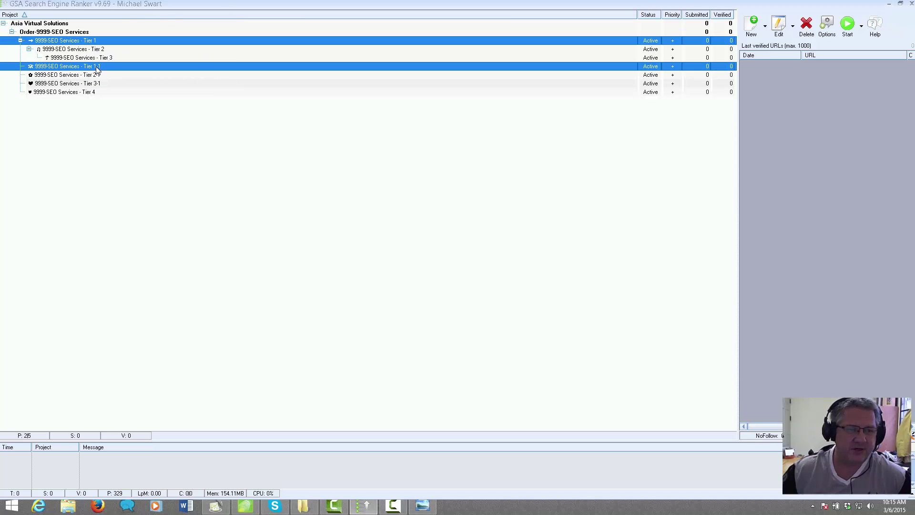
right_click(98, 67)
mouse_move(124, 81)
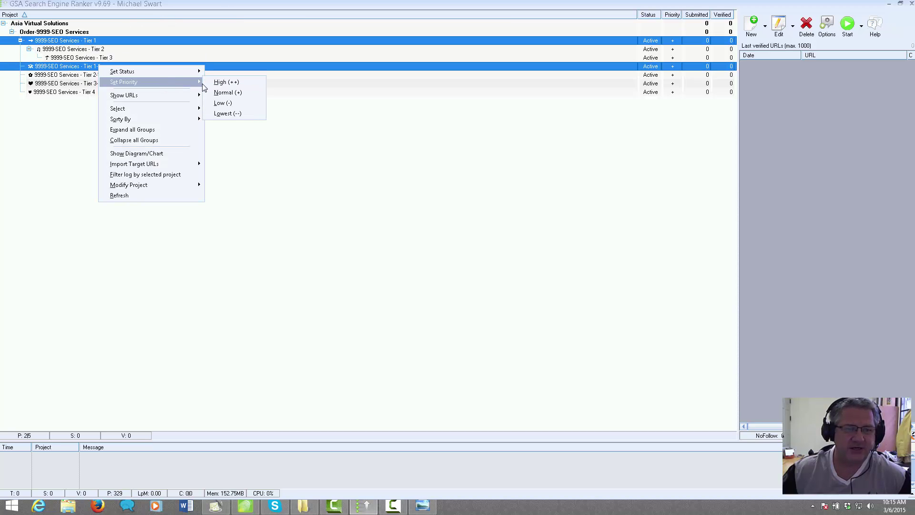
click(242, 83)
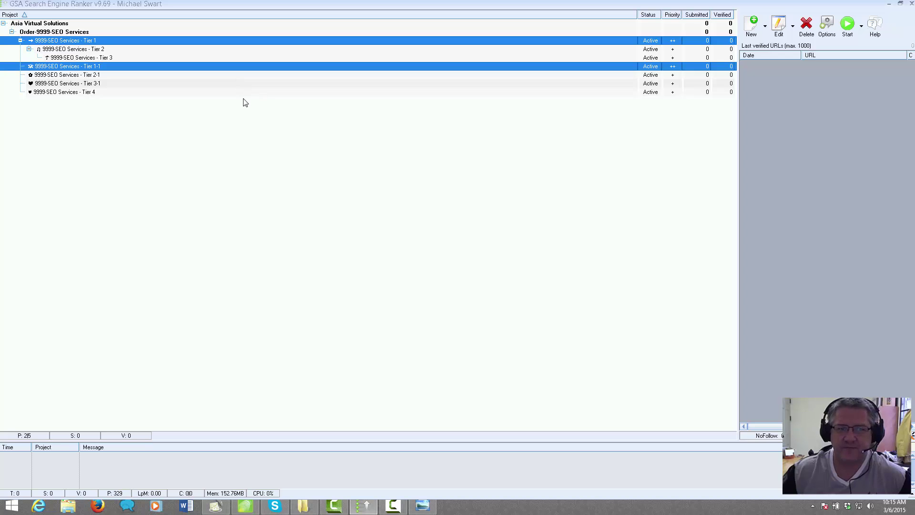
click(84, 57)
ctrl+click(100, 84)
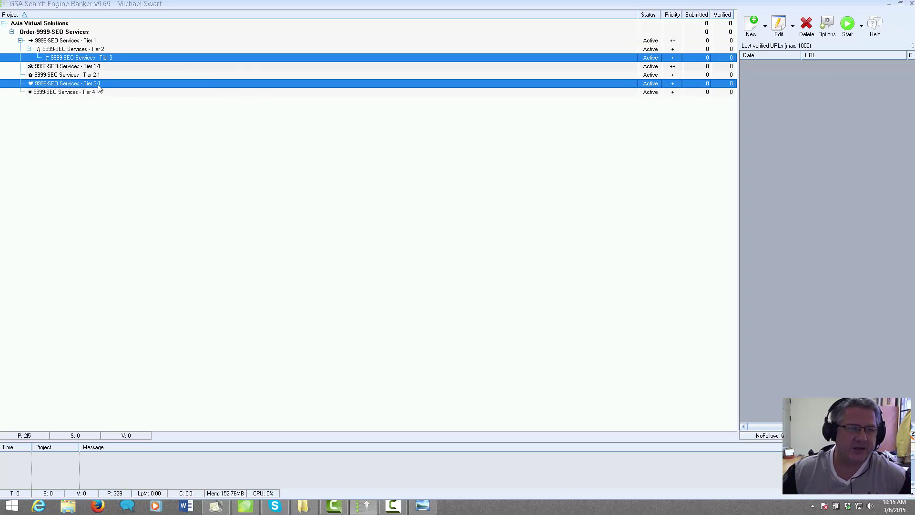
right_click(100, 84)
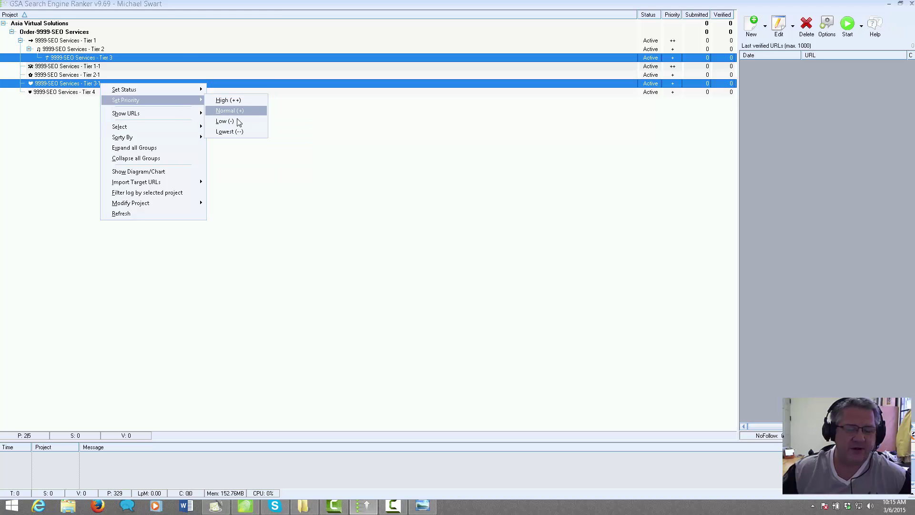
mouse_move(125, 100)
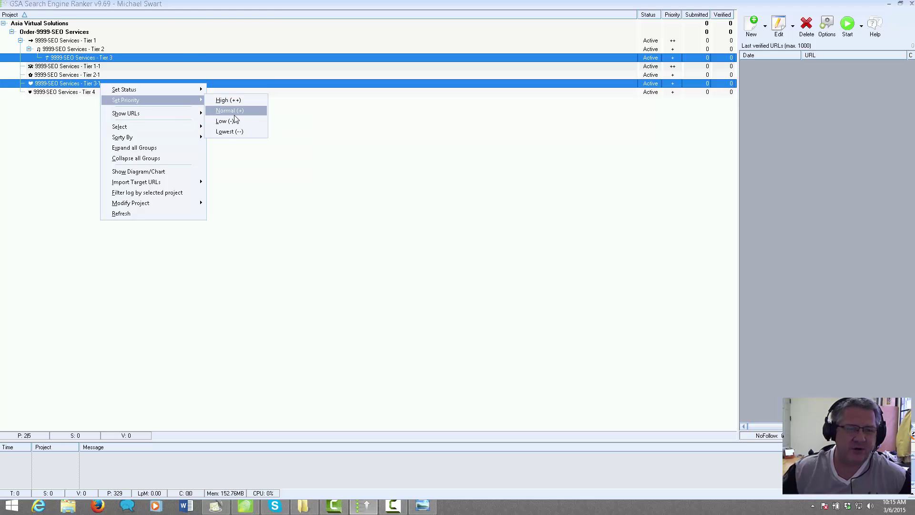
click(225, 121)
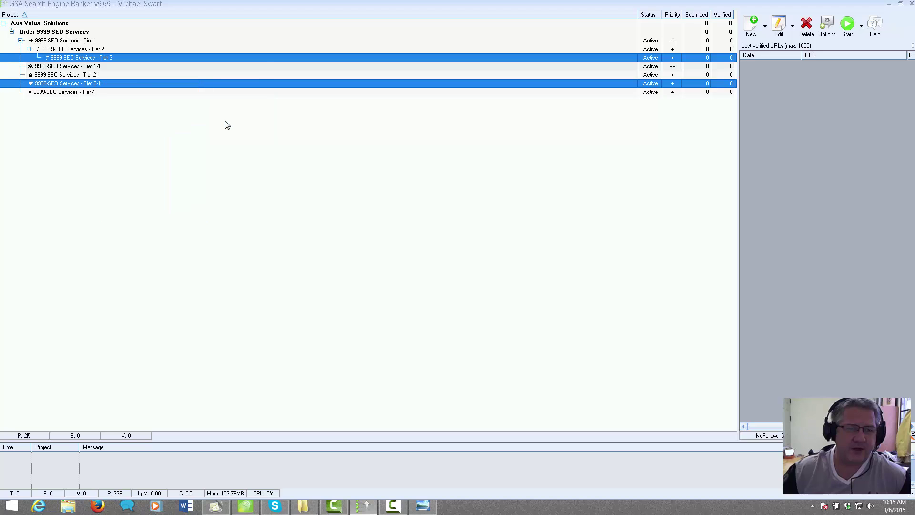
- Keep Tier 2 and 2-1 at normal priority and set Tier 4 to lowest
click(95, 75)
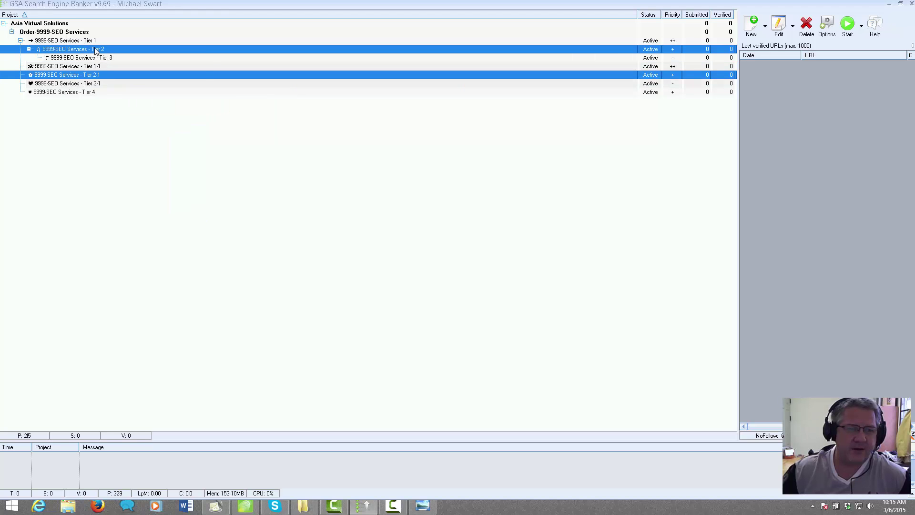
ctrl+click(96, 50)
right_click(100, 50)
mouse_move(127, 66)
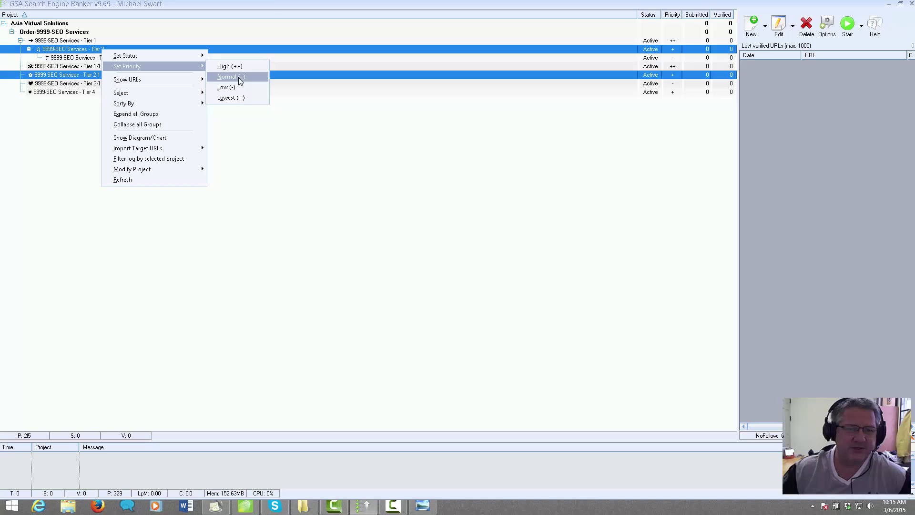
click(238, 76)
right_click(81, 93)
mouse_move(104, 109)
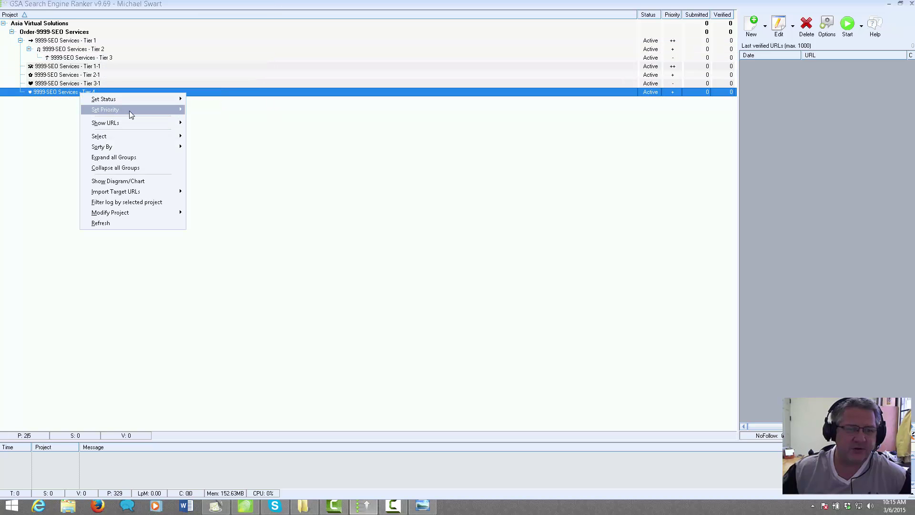
click(205, 141)
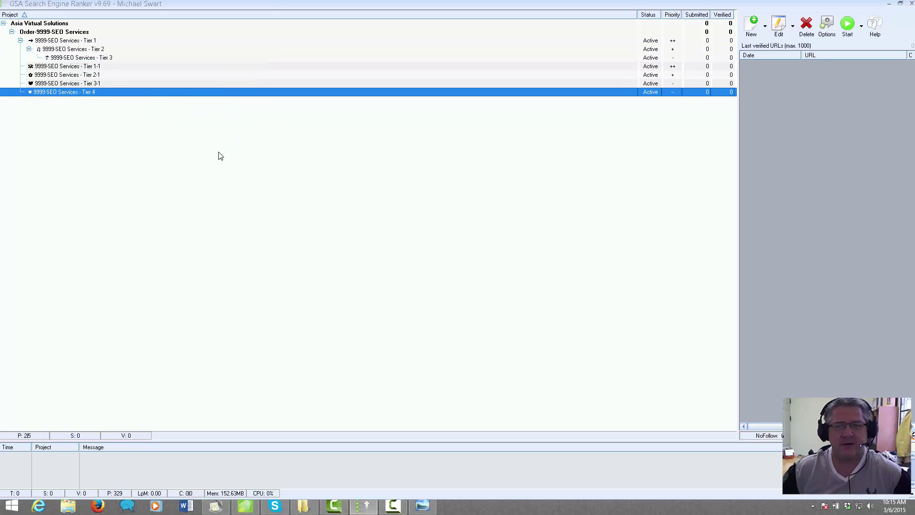
click(221, 156)
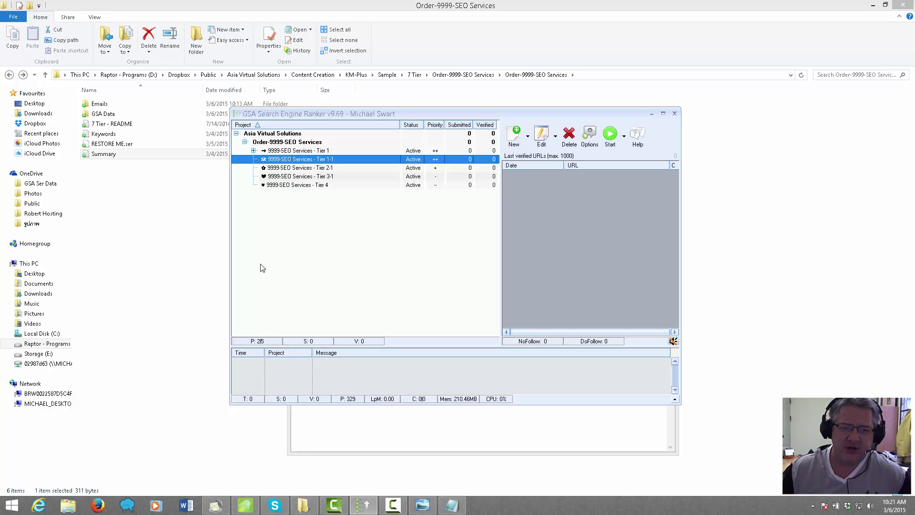
- Expand Tier 1 in the project tree to show Tier 2 and Tier 3 beneath it
click(254, 151)
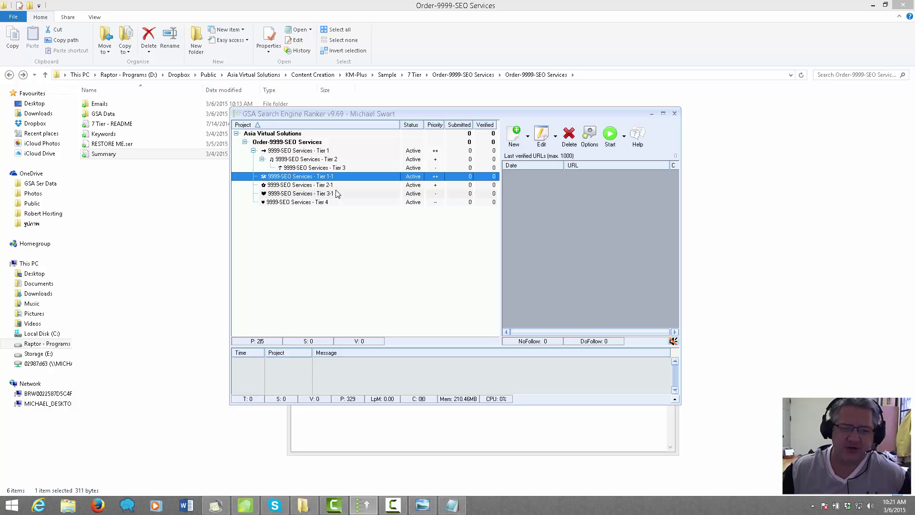